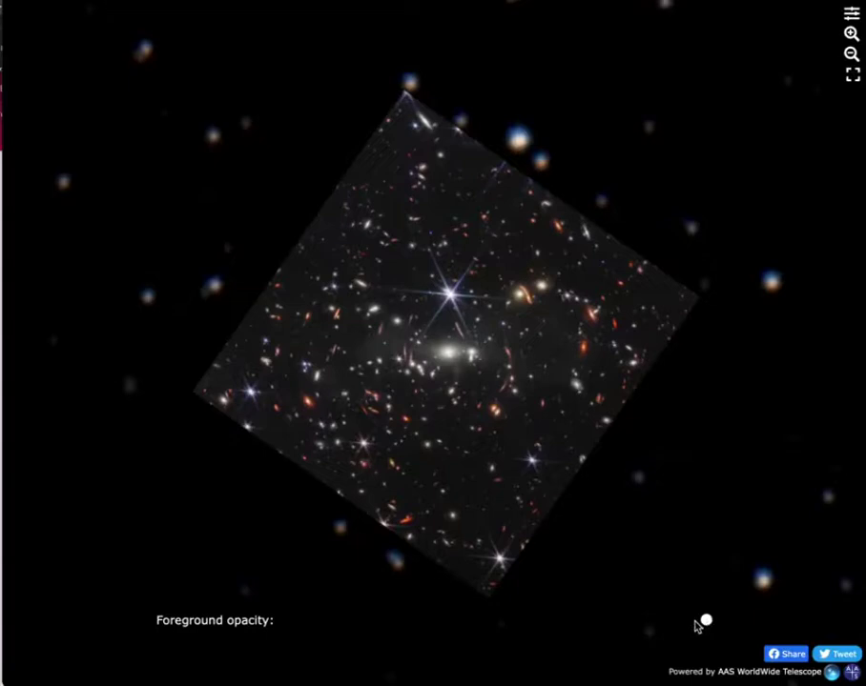
# Step: Nudge the deep field's fade, then set the background sky imagery to unWISE
pyautogui.moveTo(706, 622)
pyautogui.mouseDown()
pyautogui.moveTo(352, 622)
pyautogui.moveTo(672, 622)
pyautogui.mouseUp()
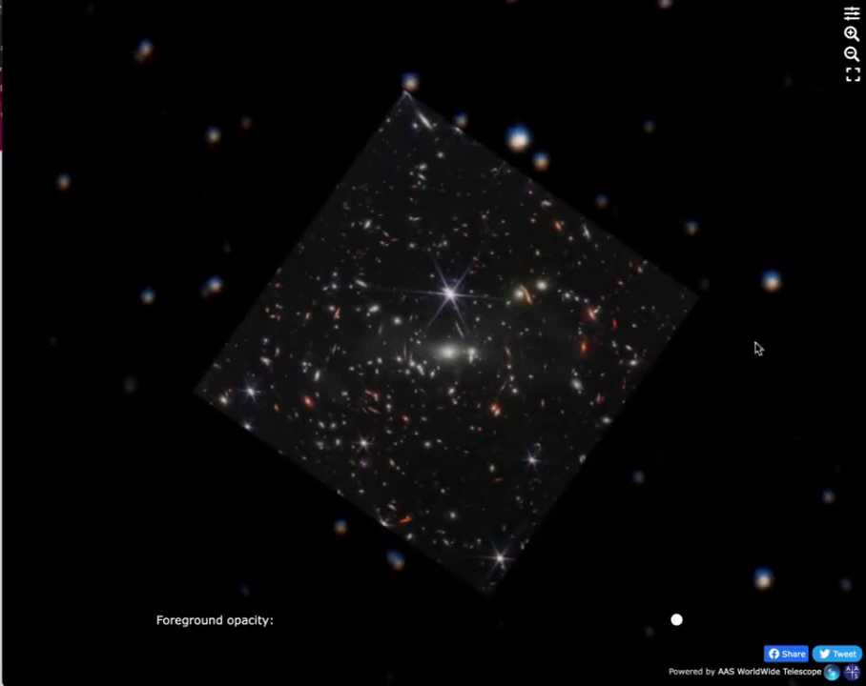
pyautogui.click(851, 14)
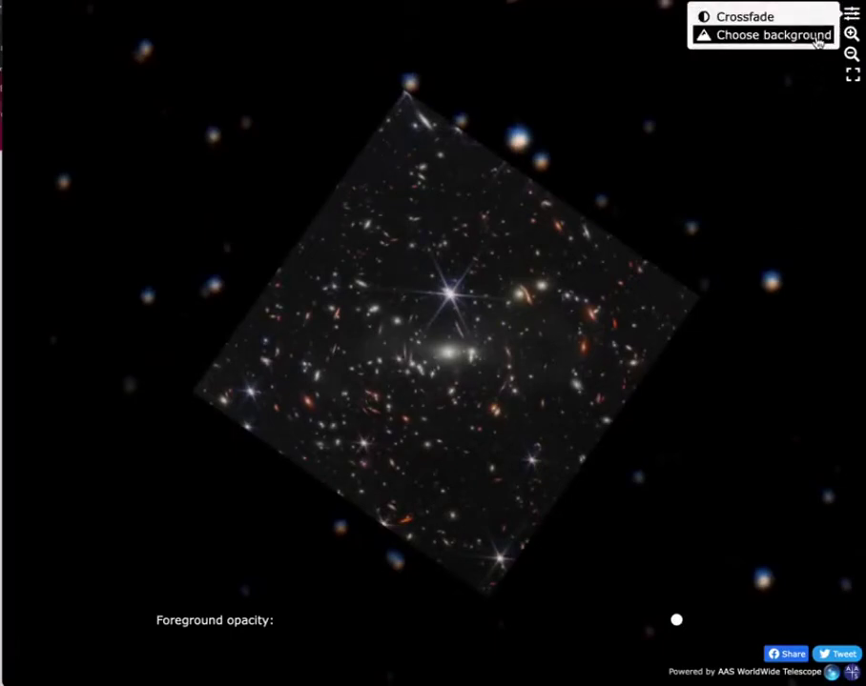
pyautogui.click(818, 38)
pyautogui.click(444, 619)
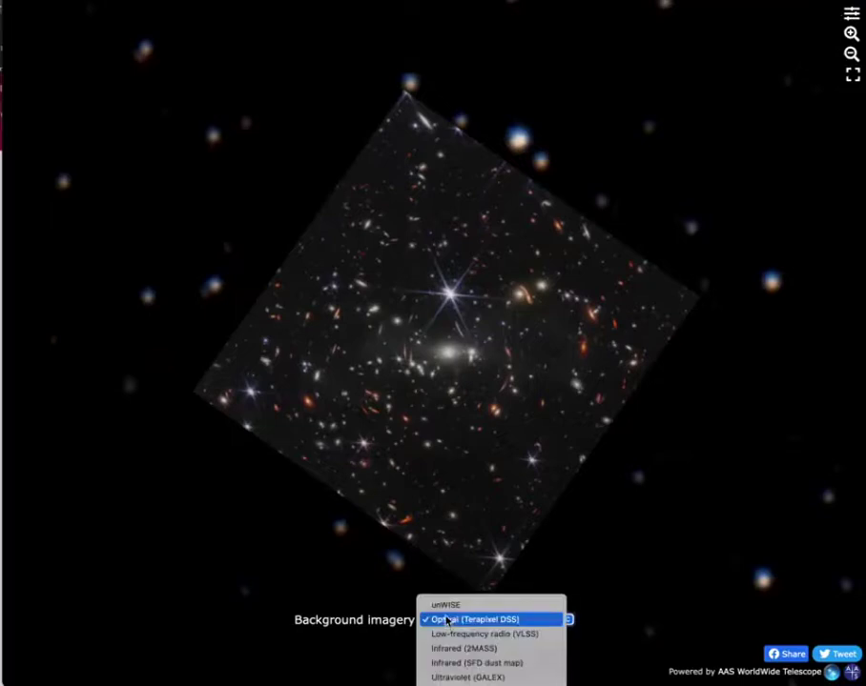
pyautogui.click(445, 605)
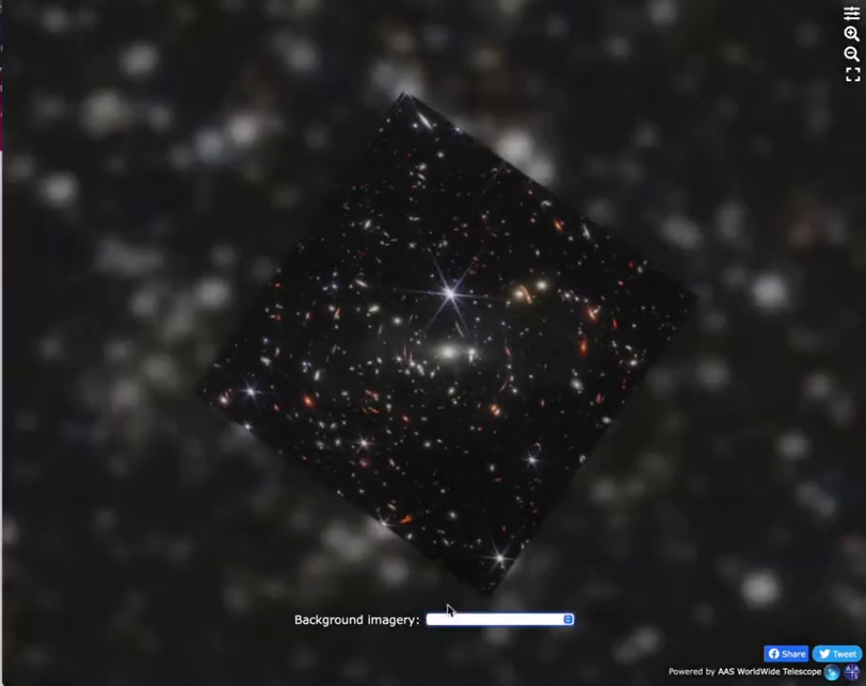
pyautogui.click(851, 13)
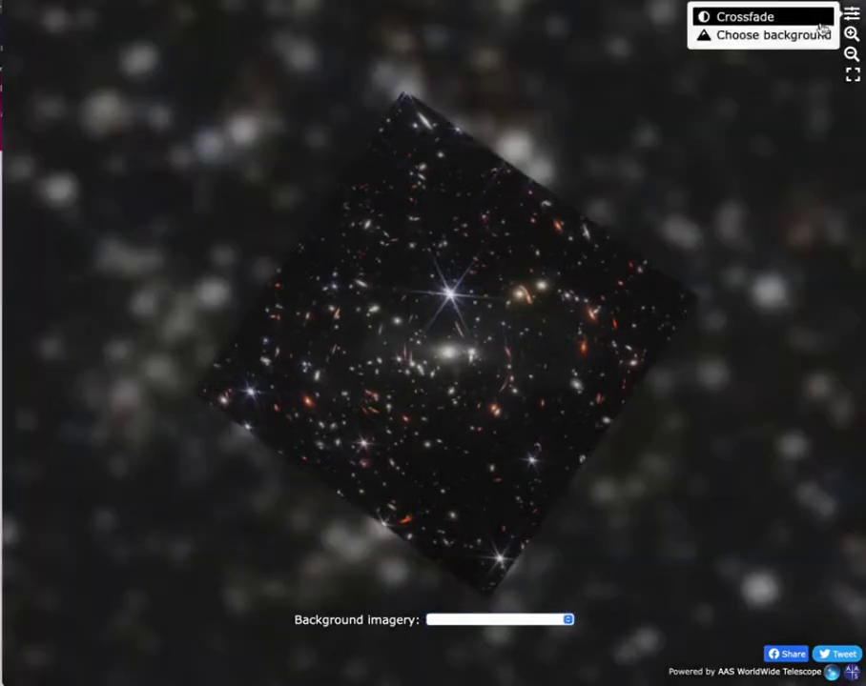
# Step: Fade the JWST image out to unWISE and back, then pan to a spiral galaxy
pyautogui.click(763, 15)
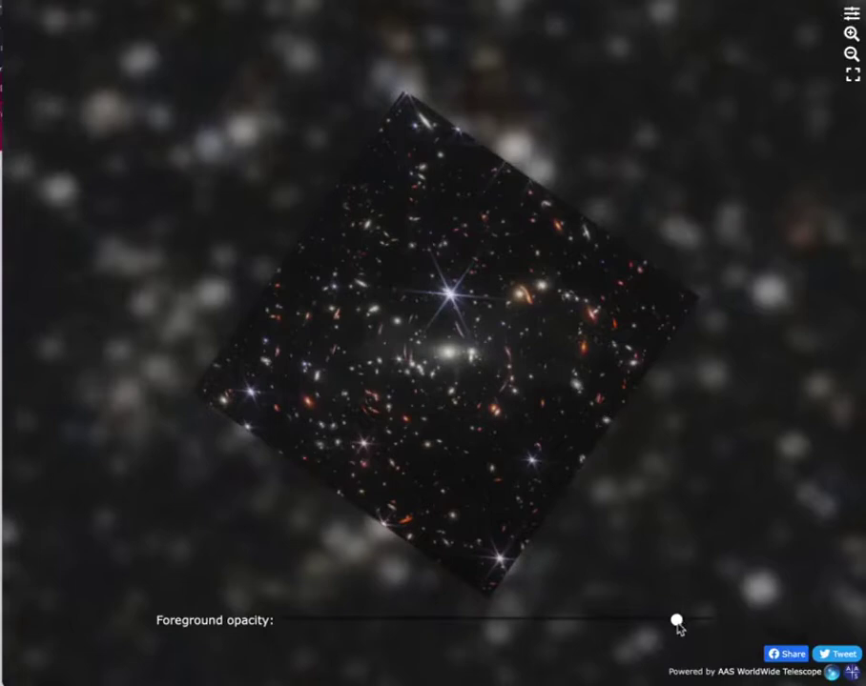
pyautogui.moveTo(664, 621); pyautogui.dragTo(297, 621)
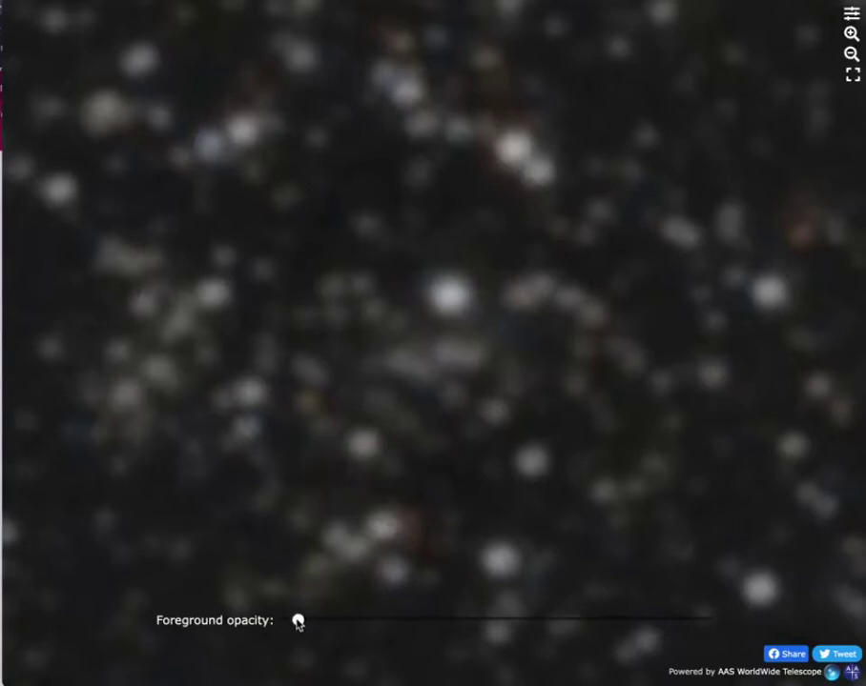
pyautogui.moveTo(290, 621)
pyautogui.mouseDown()
pyautogui.moveTo(707, 620)
pyautogui.moveTo(656, 503)
pyautogui.mouseUp()
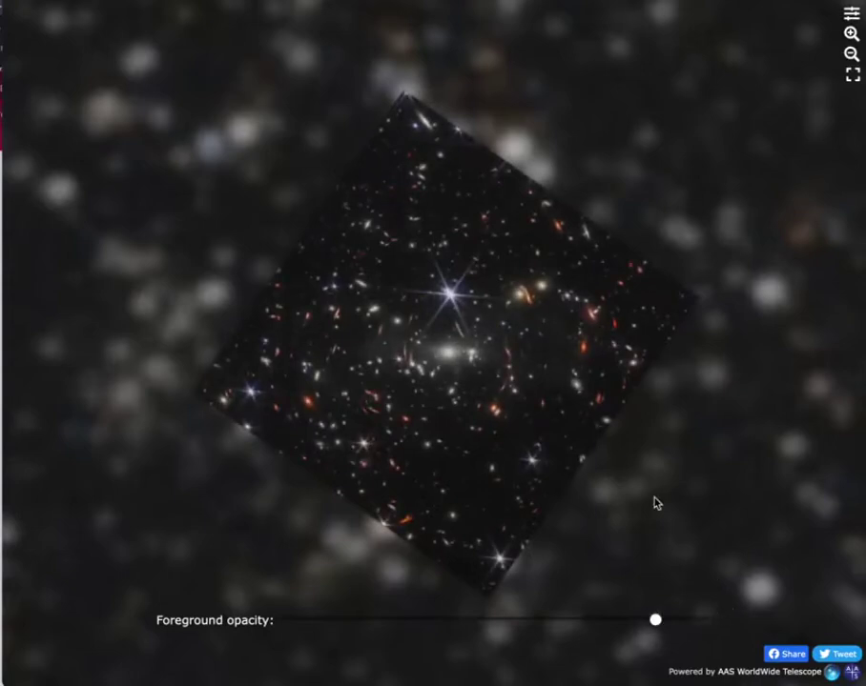
pyautogui.scroll(10, 655, 504)
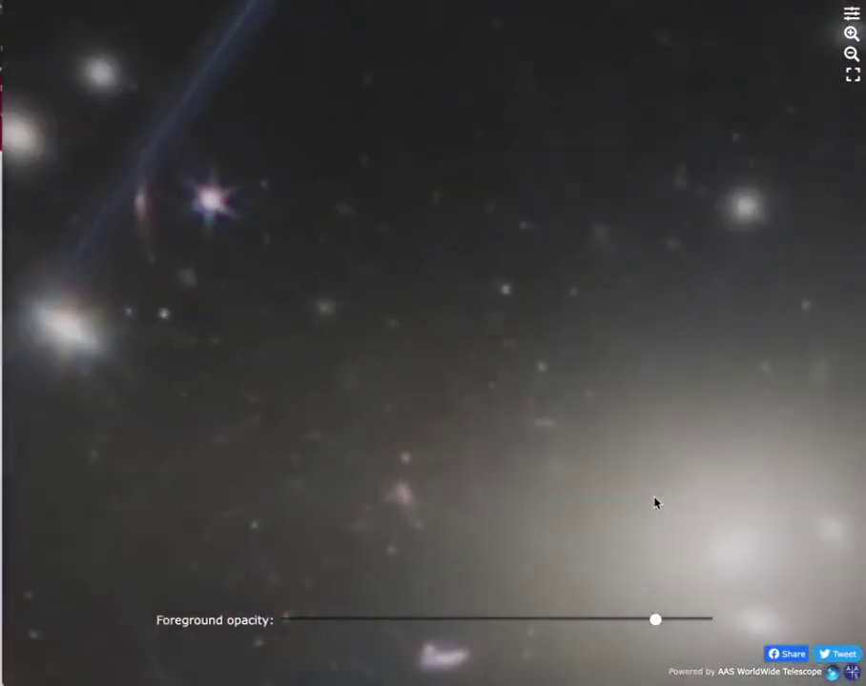
pyautogui.moveTo(656, 504); pyautogui.dragTo(637, 145)
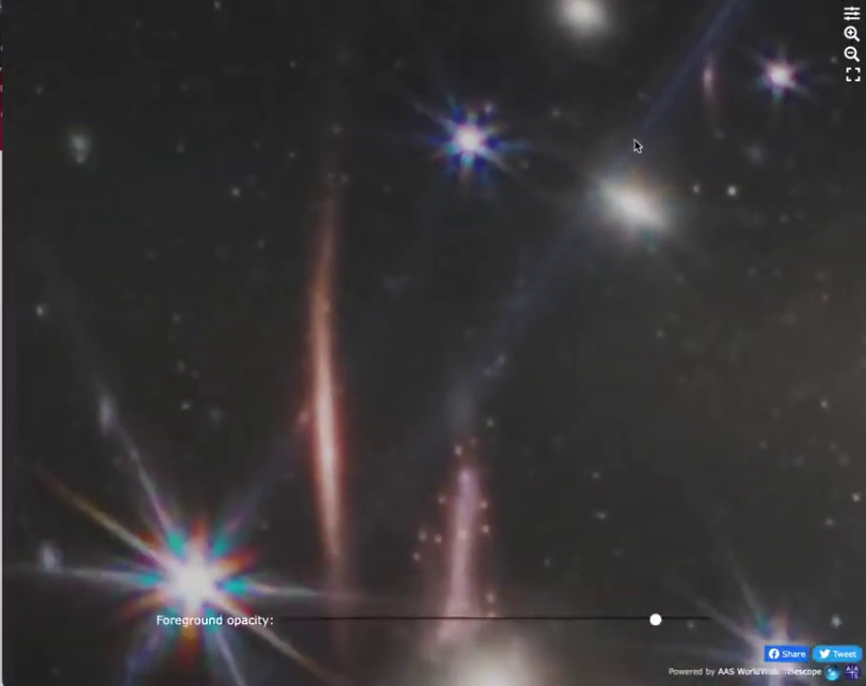
pyautogui.moveTo(796, 583); pyautogui.dragTo(467, 343)
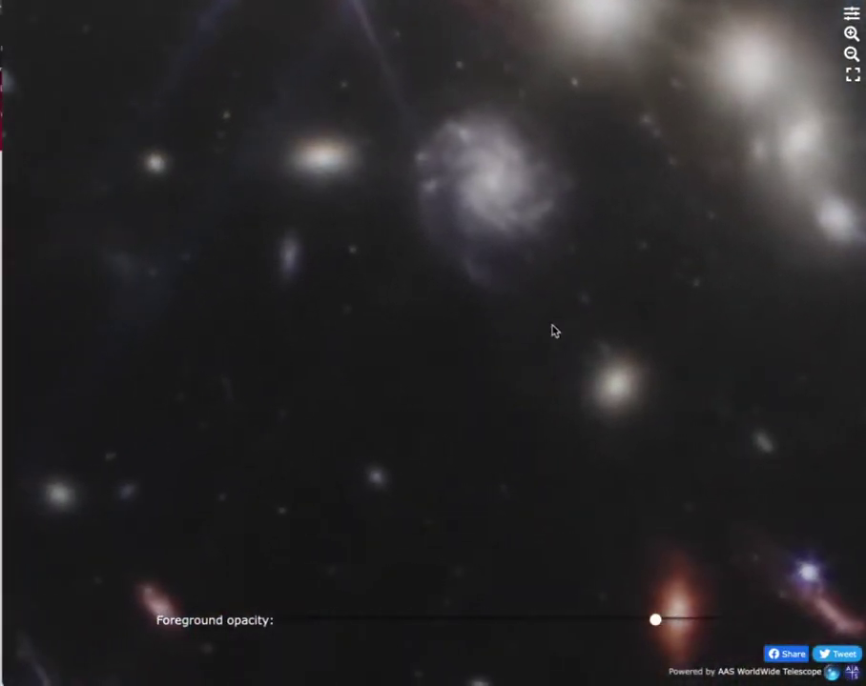
pyautogui.scroll(-10, 553, 331)
pyautogui.scroll(-10, 553, 331)
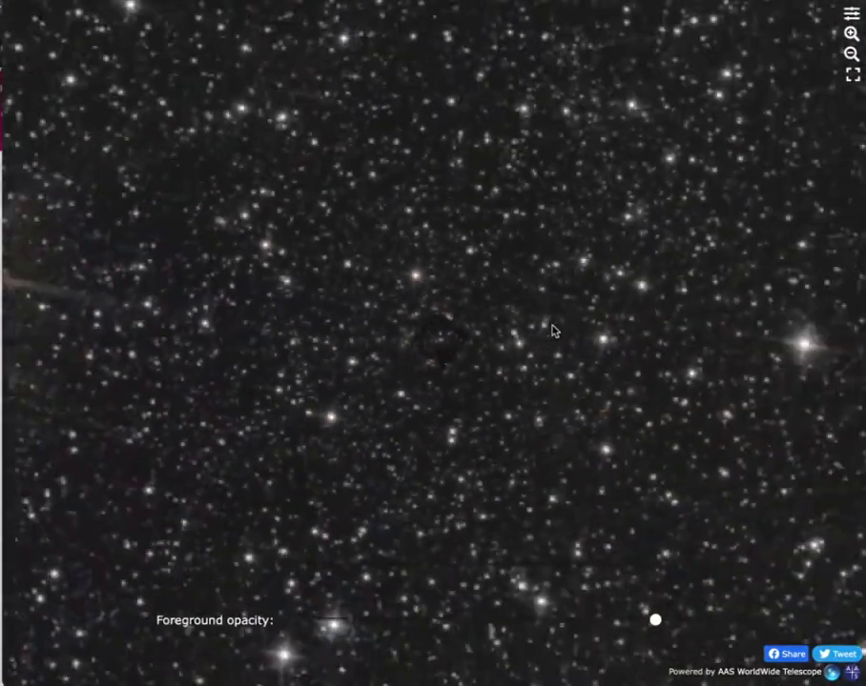
pyautogui.scroll(-10, 553, 331)
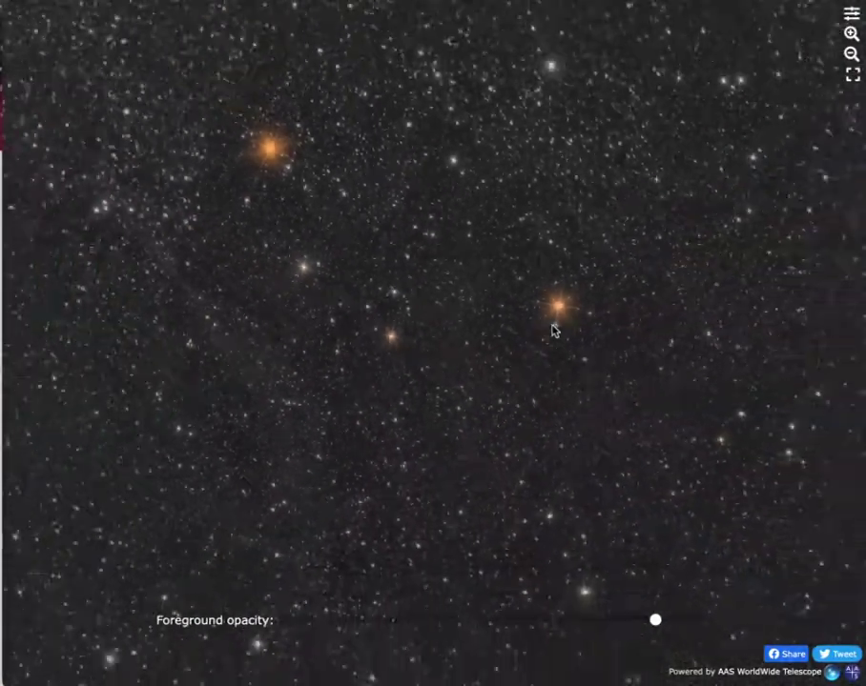
pyautogui.scroll(-10, 553, 331)
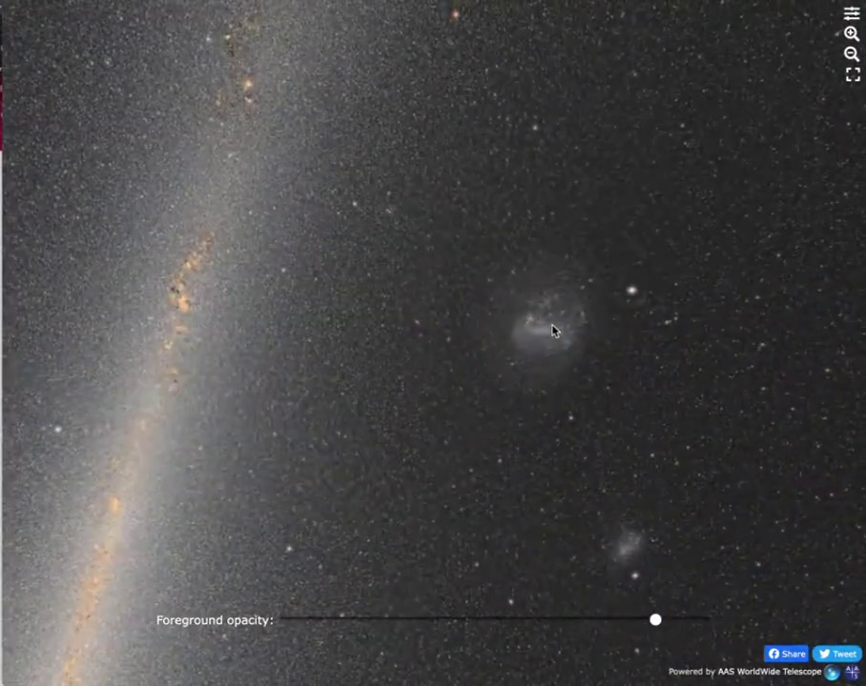